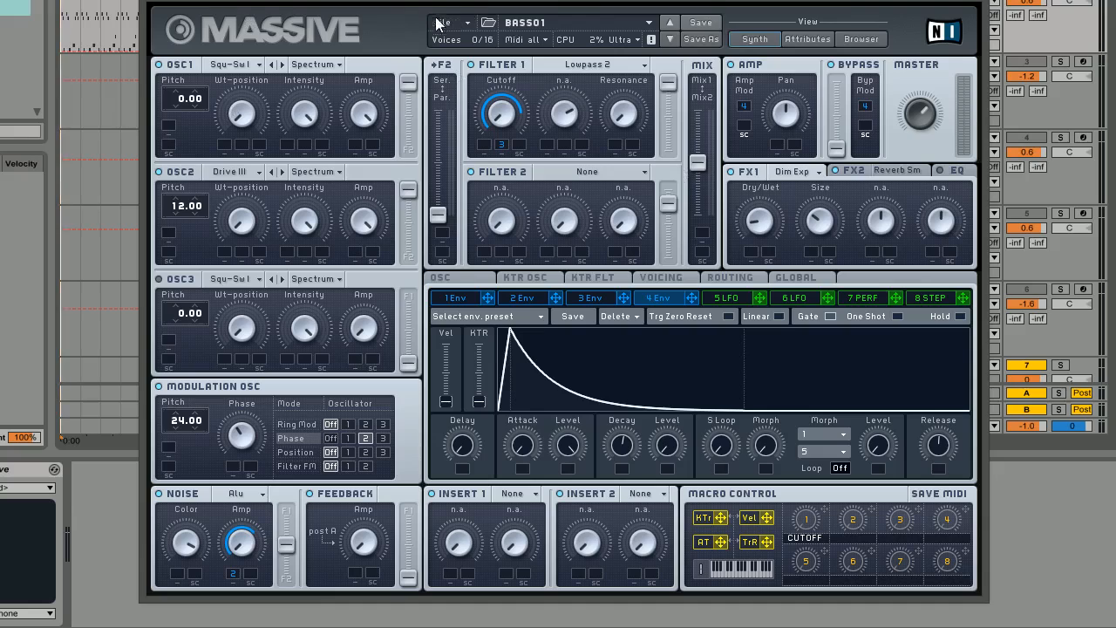
# Create a new sound and set its voicing mode to Monophon.
pyautogui.click(461, 30)
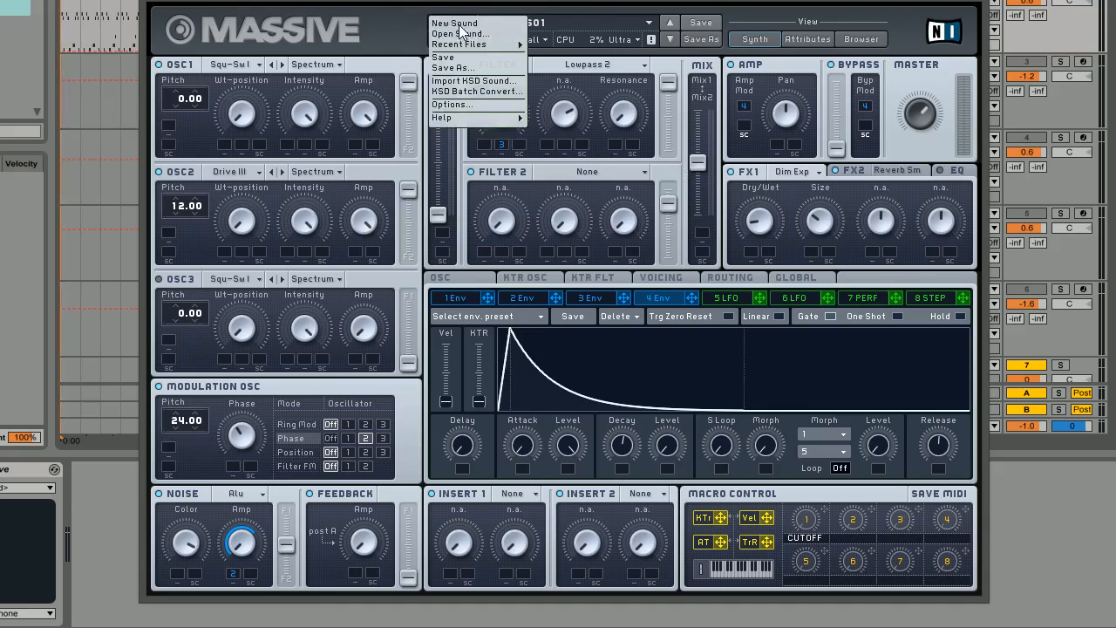
pyautogui.click(461, 35)
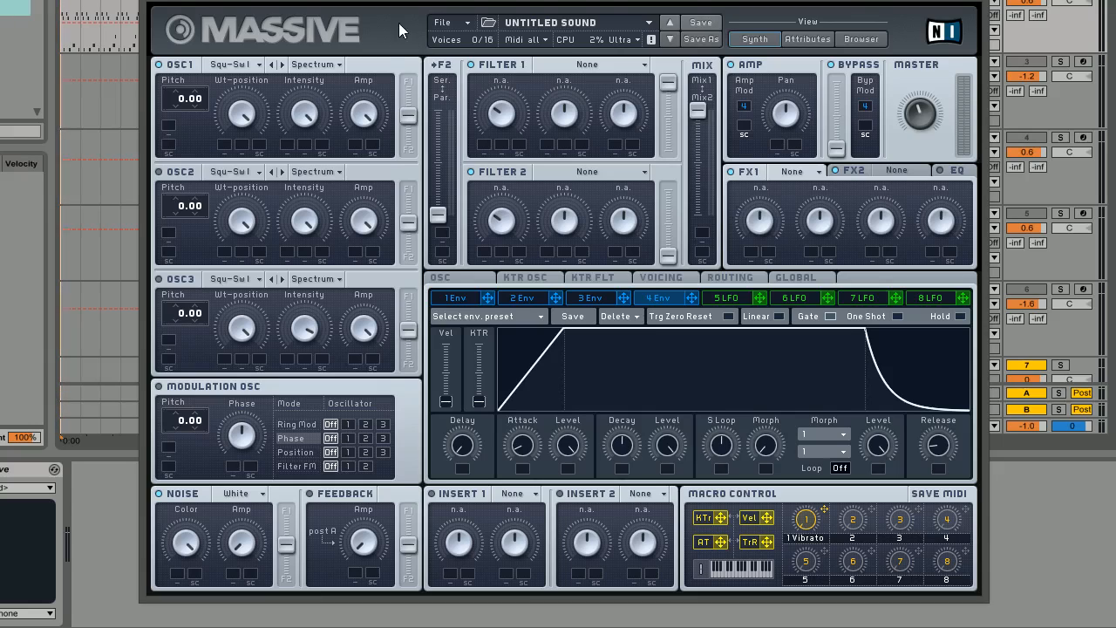
pyautogui.click(648, 277)
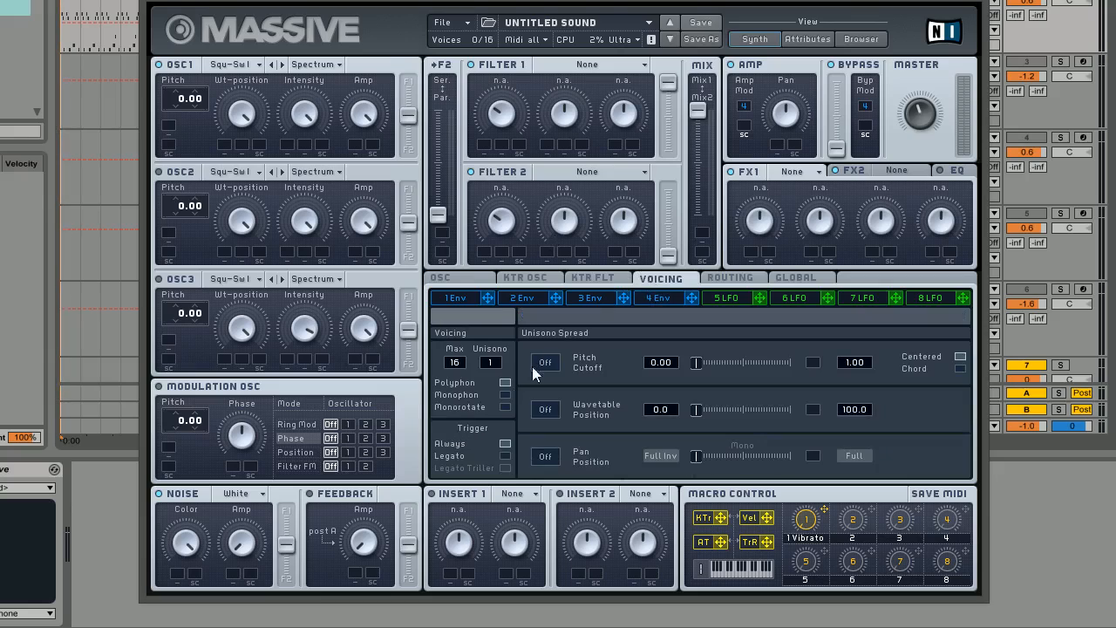
pyautogui.click(505, 394)
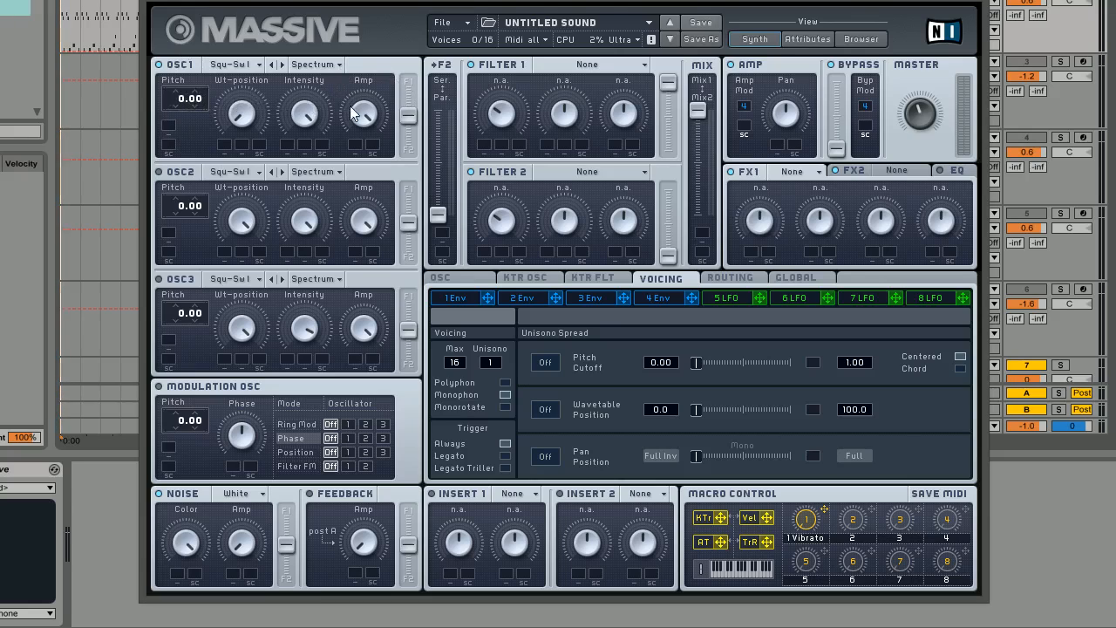
# Route OSC1 and OSC2 fully to Filter 1, with OSC2 switched on at pitch 12.00 and using the Drive III wavetable.
pyautogui.moveTo(408, 115); pyautogui.dragTo(409, 27)
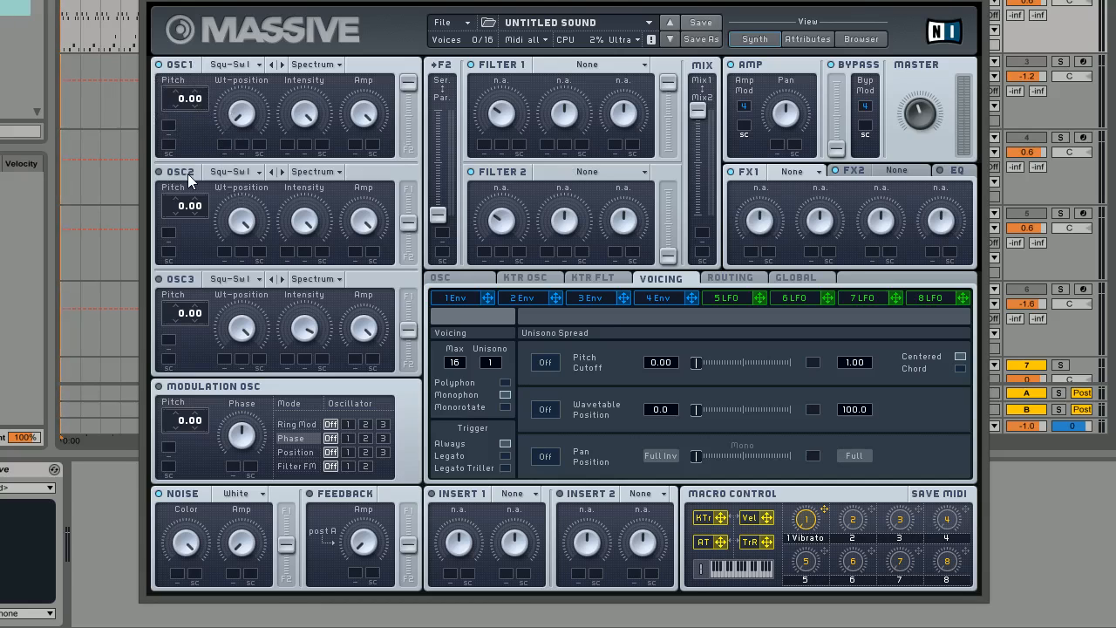
pyautogui.click(160, 172)
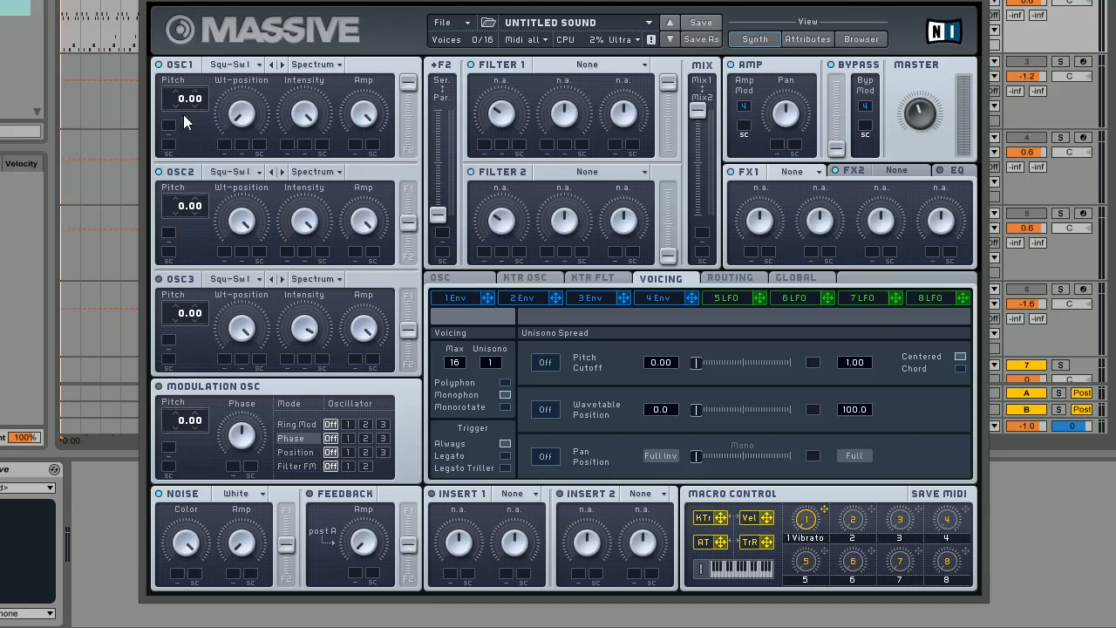
pyautogui.moveTo(181, 214); pyautogui.dragTo(185, 181)
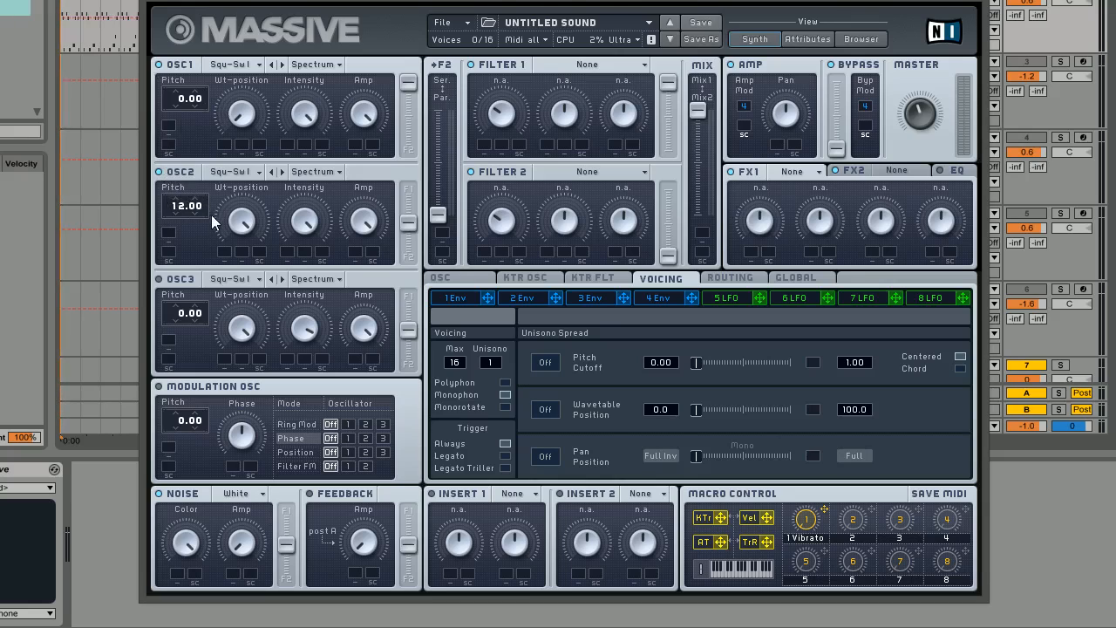
pyautogui.click(254, 174)
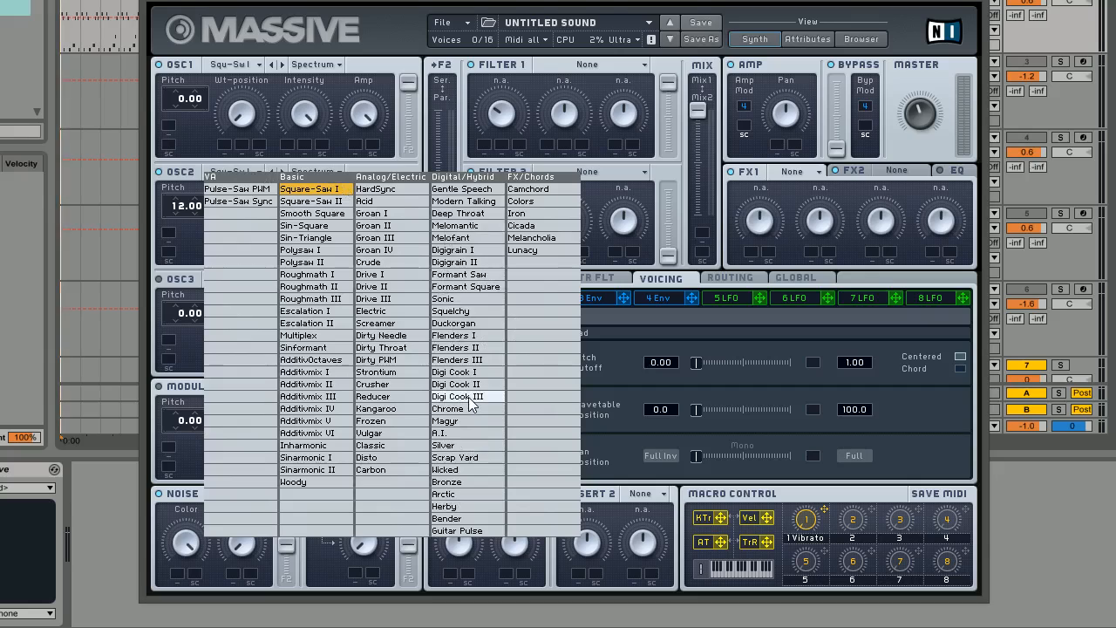
pyautogui.click(384, 300)
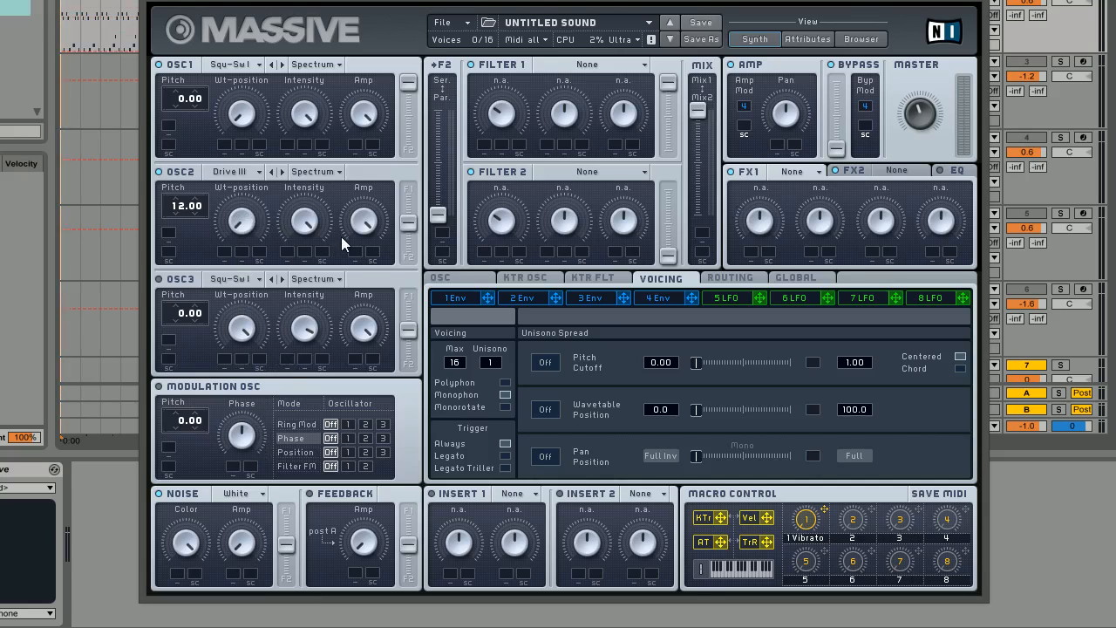
pyautogui.moveTo(410, 229); pyautogui.dragTo(411, 179)
# Switch on the modulation oscillator at pitch 24.00 with phase modulation of OSC2, auditioning it with OSC1 temporarily off.
pyautogui.click(159, 387)
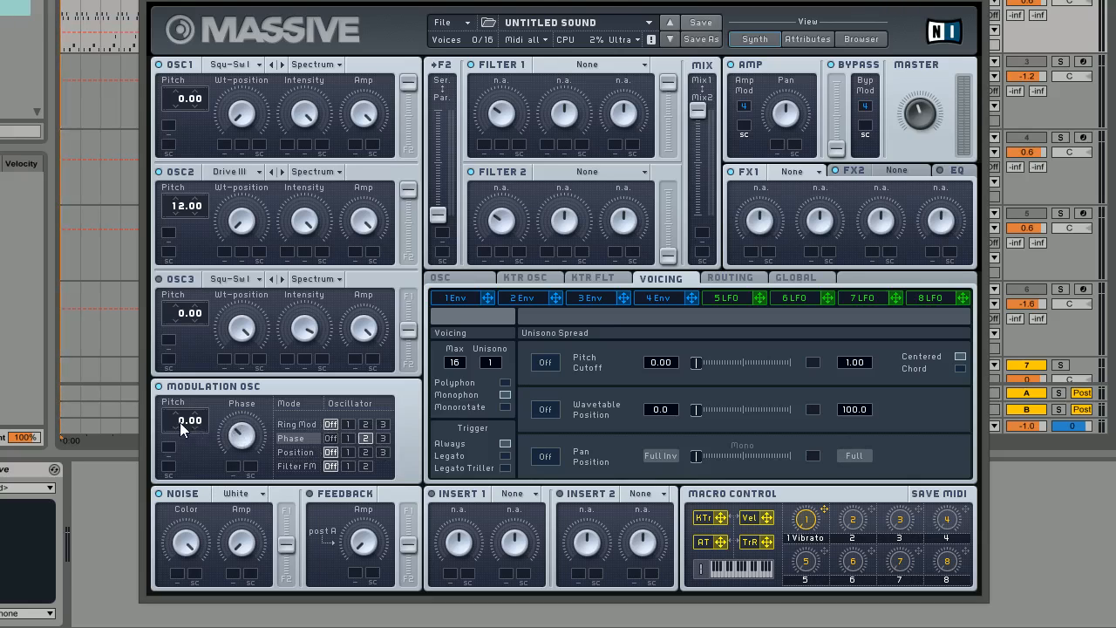
pyautogui.moveTo(181, 424); pyautogui.dragTo(193, 385)
pyautogui.click(158, 65)
pyautogui.moveTo(922, 118)
pyautogui.mouseDown()
pyautogui.moveTo(916, 136)
pyautogui.moveTo(920, 126)
pyautogui.mouseUp()
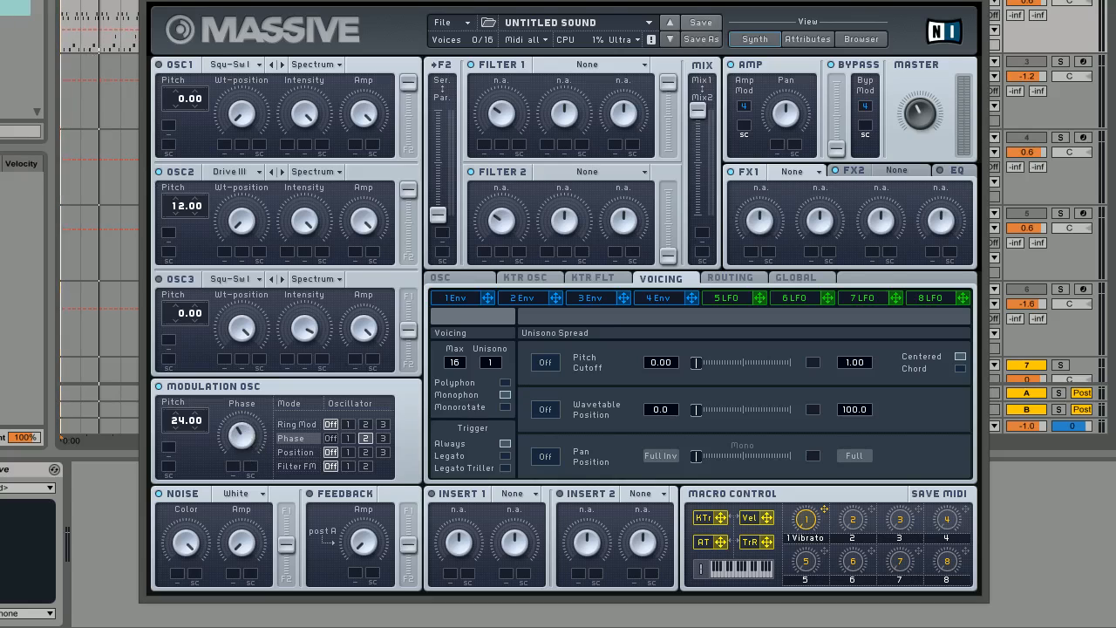
pyautogui.click(159, 65)
# Set the noise type to Aluminium and modulate its amp with envelope 2, using minimum decay level and a shorter decay.
pyautogui.click(253, 497)
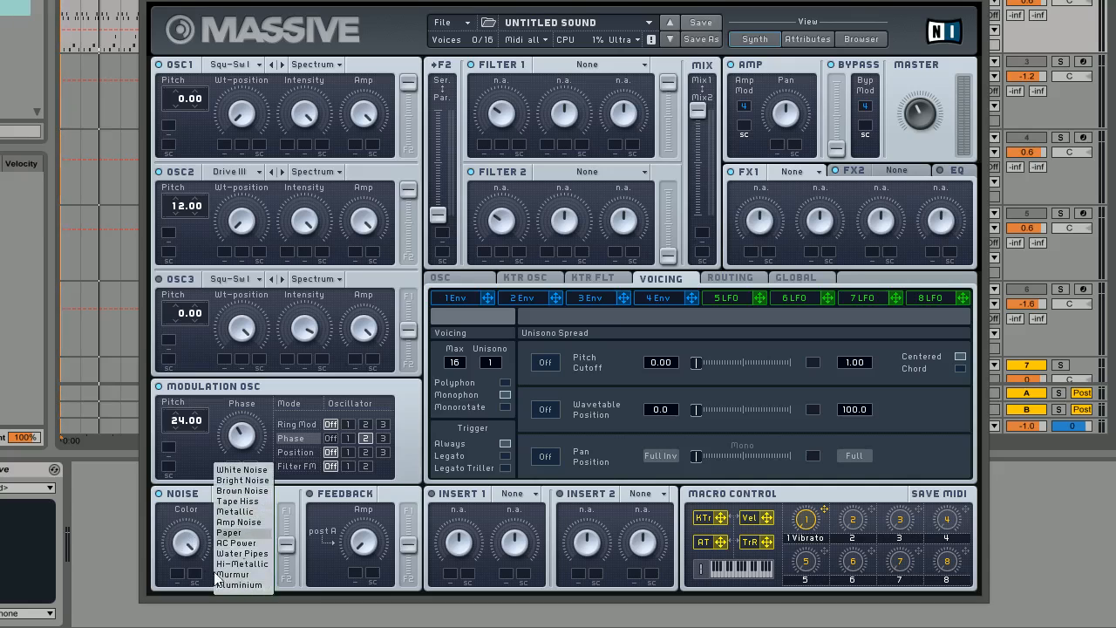
pyautogui.click(247, 585)
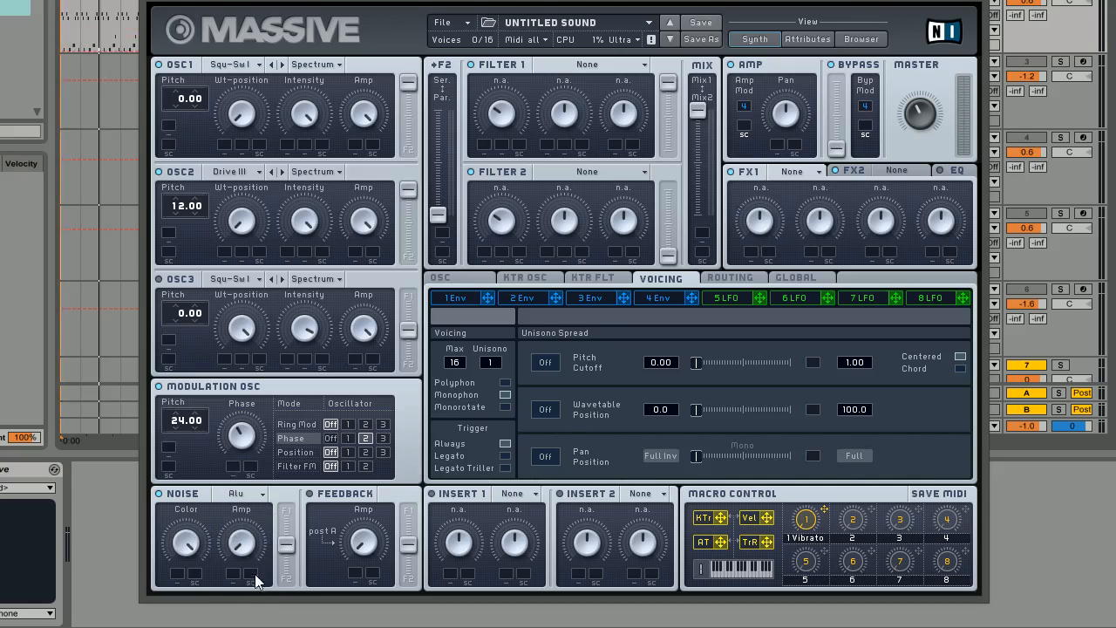
pyautogui.click(525, 298)
pyautogui.moveTo(557, 298); pyautogui.dragTo(233, 573)
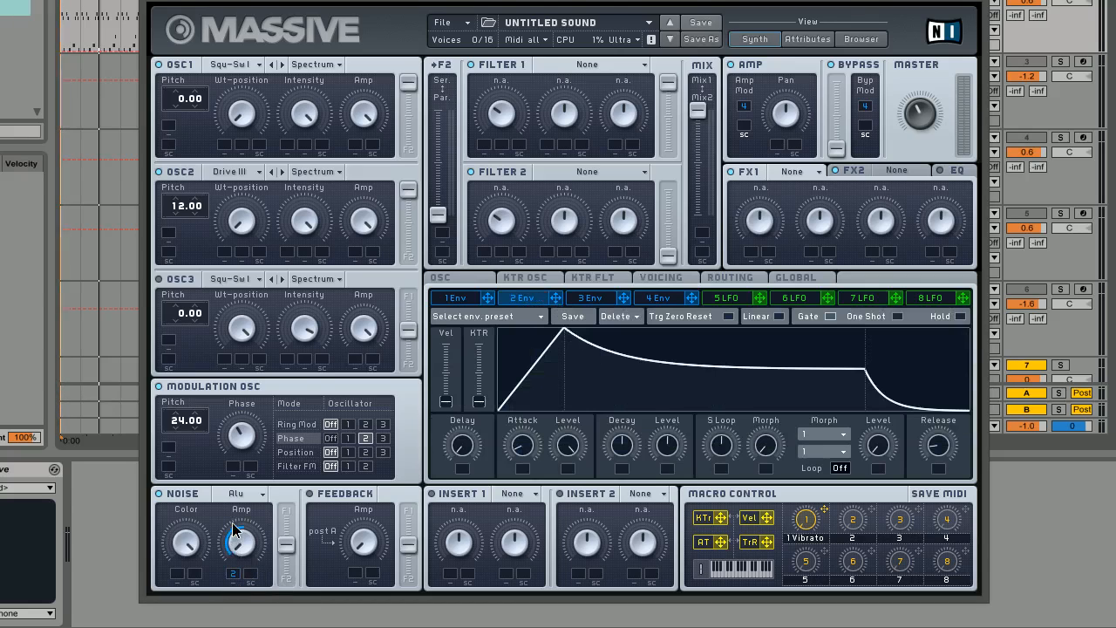
pyautogui.moveTo(660, 459); pyautogui.dragTo(675, 546)
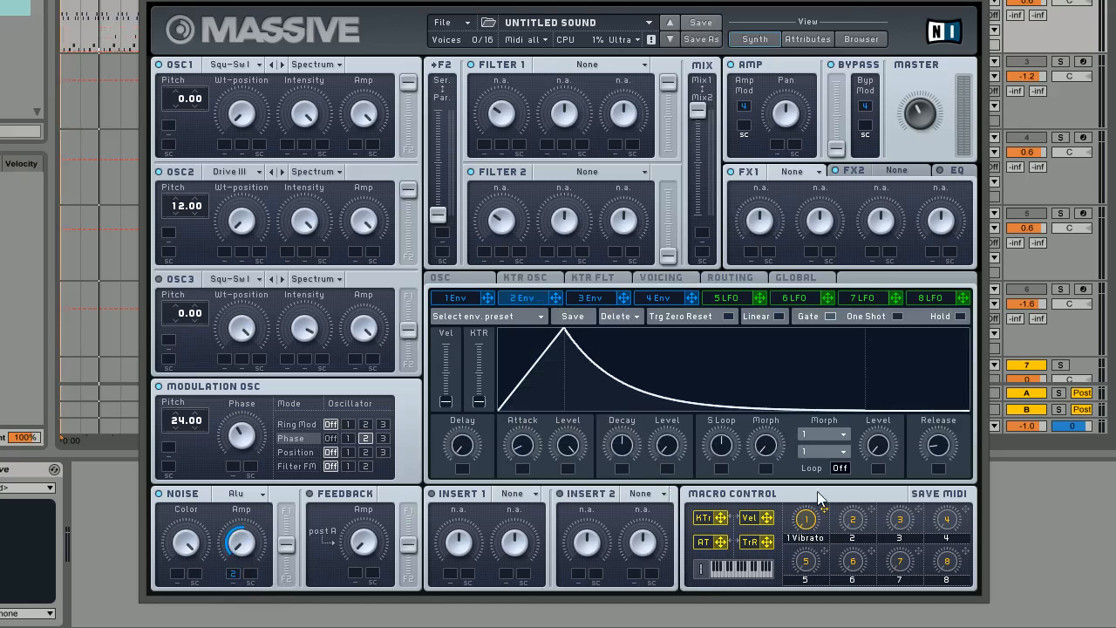
pyautogui.moveTo(628, 461); pyautogui.dragTo(628, 485)
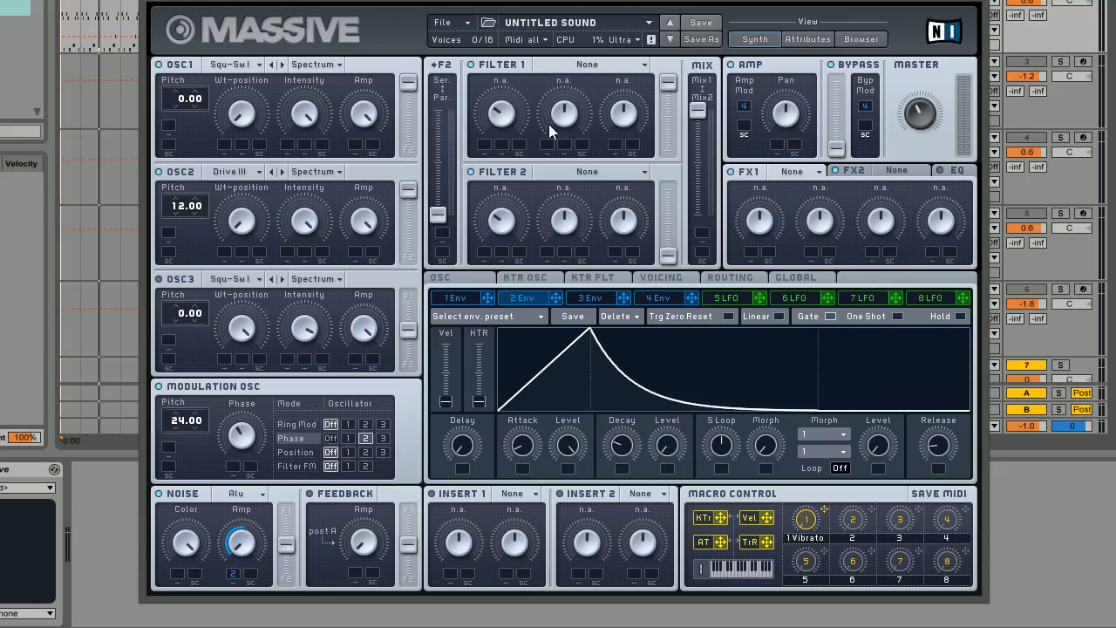
# Set Filter 1 to Lowpass 2 and modulate its cutoff with envelope 3, using minimum decay level, a shorter decay and a longer release.
pyautogui.click(616, 70)
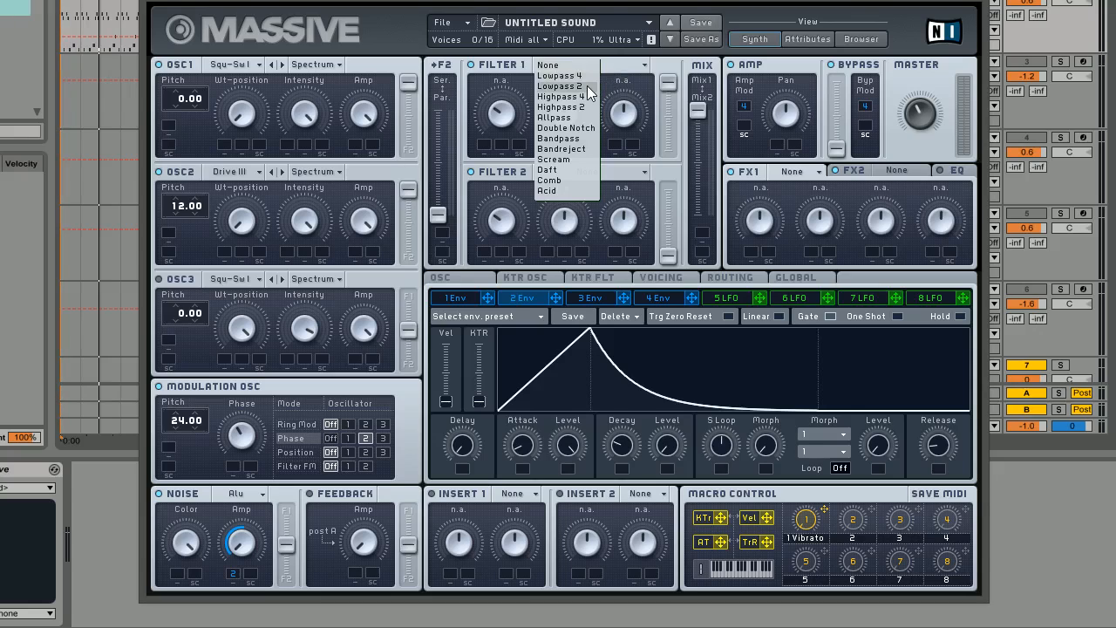
pyautogui.click(587, 85)
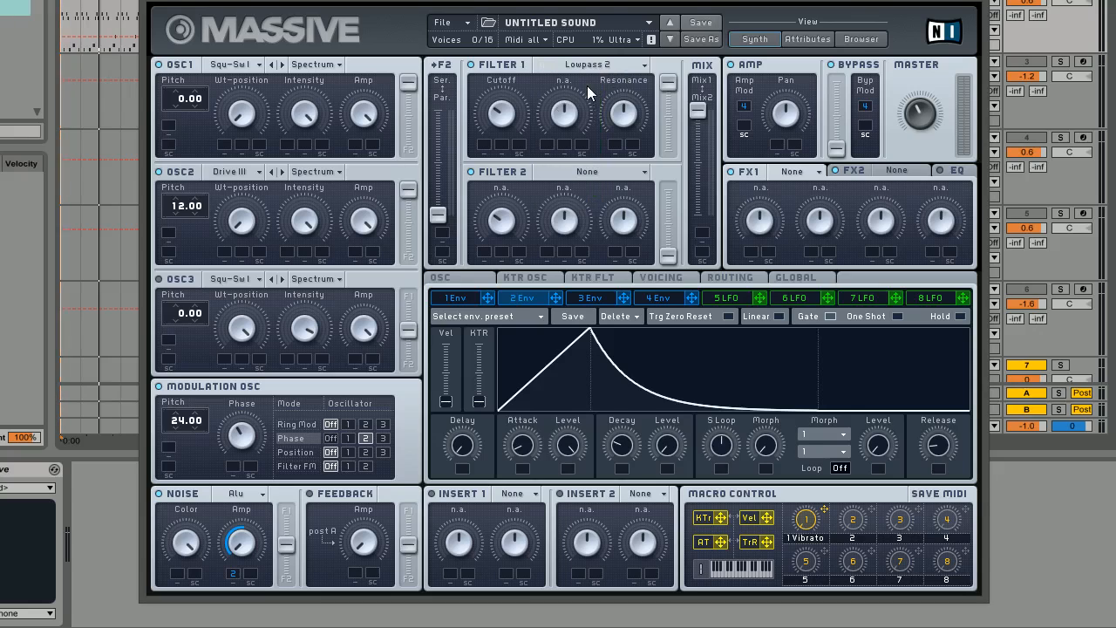
pyautogui.click(593, 299)
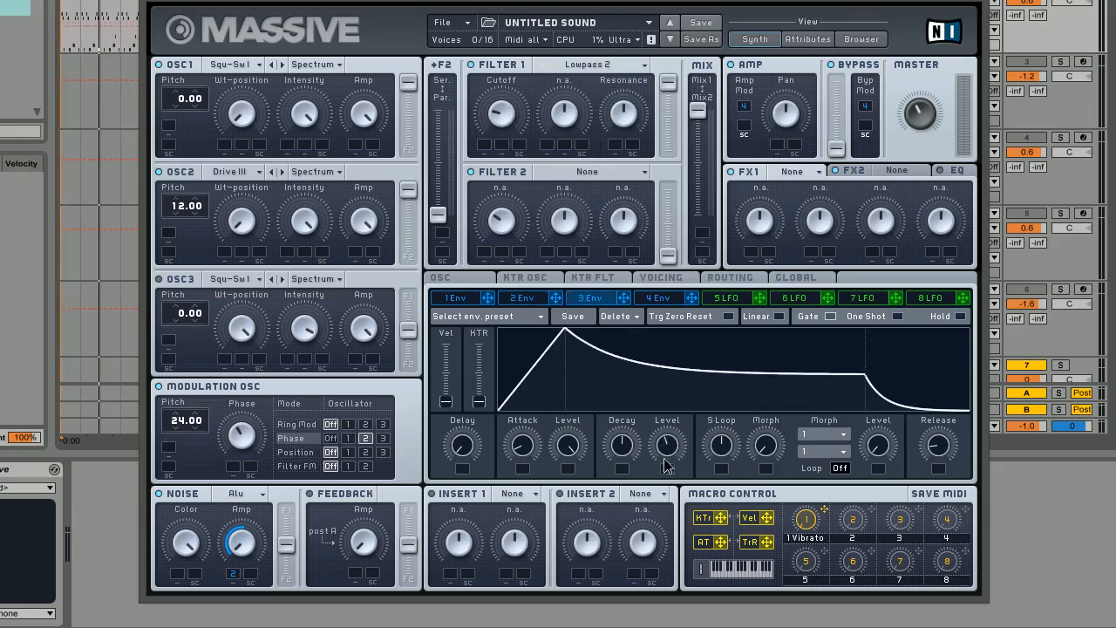
pyautogui.moveTo(621, 446); pyautogui.dragTo(633, 454)
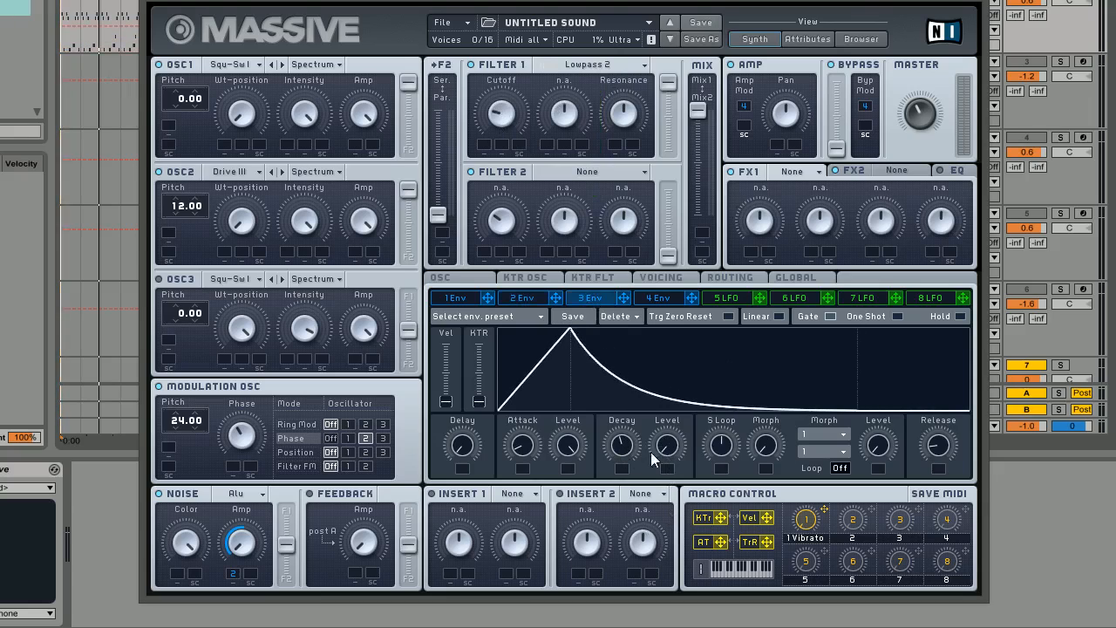
pyautogui.moveTo(940, 447); pyautogui.dragTo(940, 423)
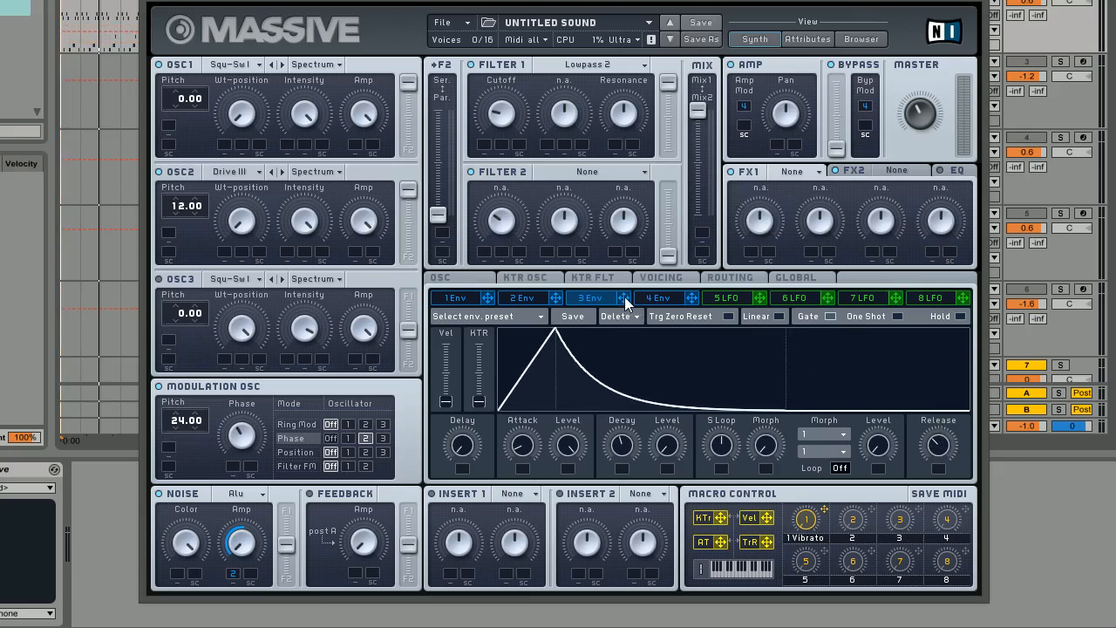
pyautogui.moveTo(624, 297); pyautogui.dragTo(484, 151)
pyautogui.moveTo(484, 120); pyautogui.dragTo(503, 94)
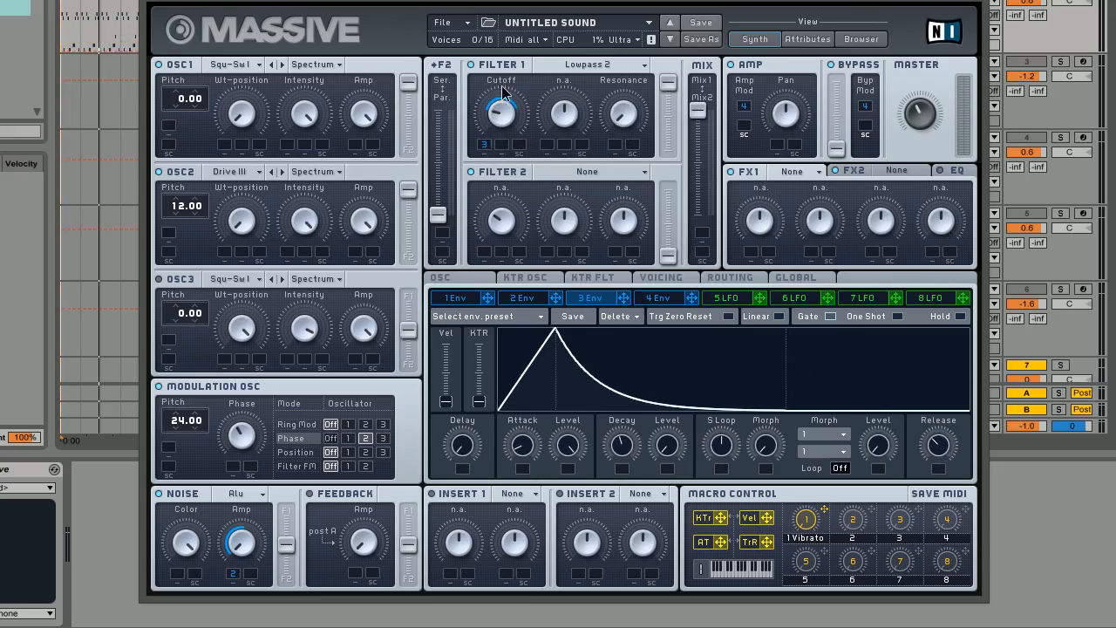
# Set the oscillator glide mode to Equal.
pyautogui.click(465, 276)
pyautogui.click(474, 382)
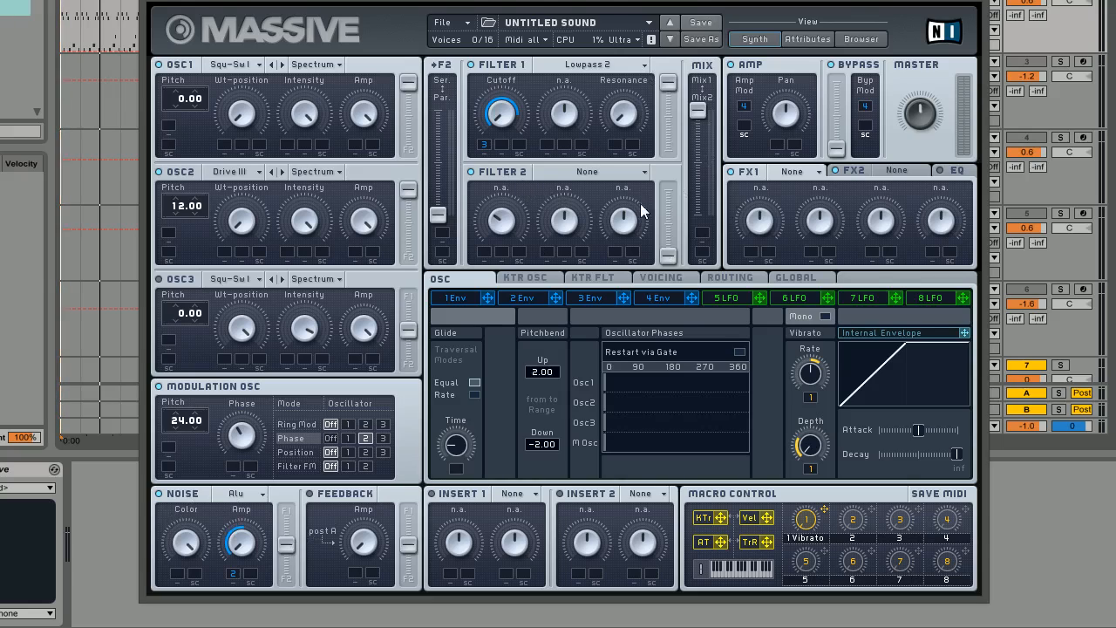
# Raise Filter 2's output level to maximum and shift the filter mix partway toward Mix2.
pyautogui.moveTo(668, 254); pyautogui.dragTo(672, 182)
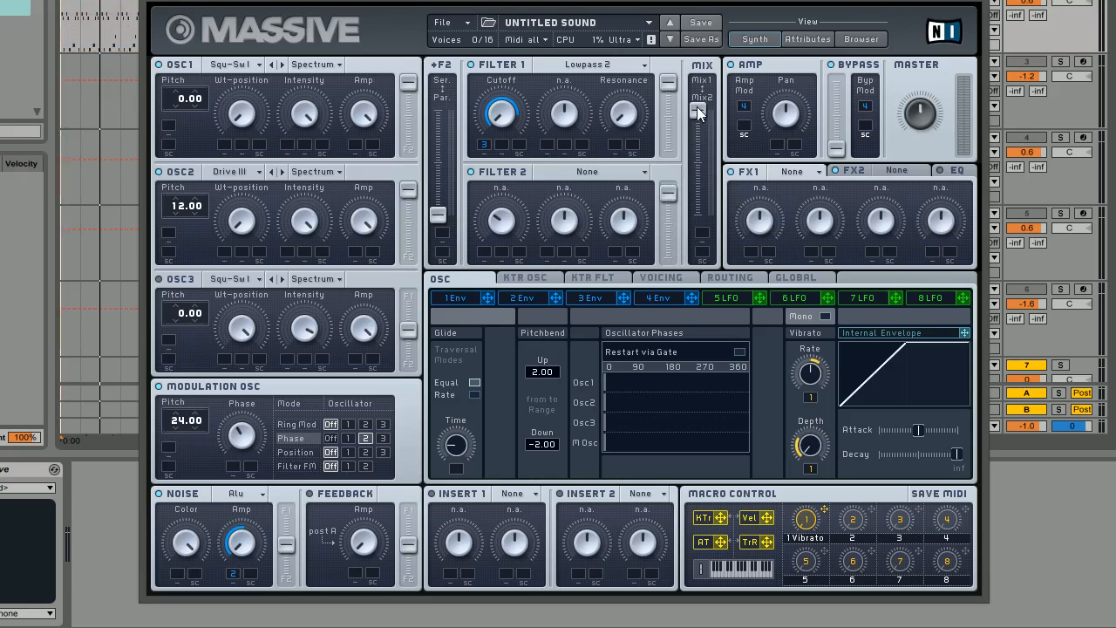
pyautogui.moveTo(698, 110); pyautogui.dragTo(698, 143)
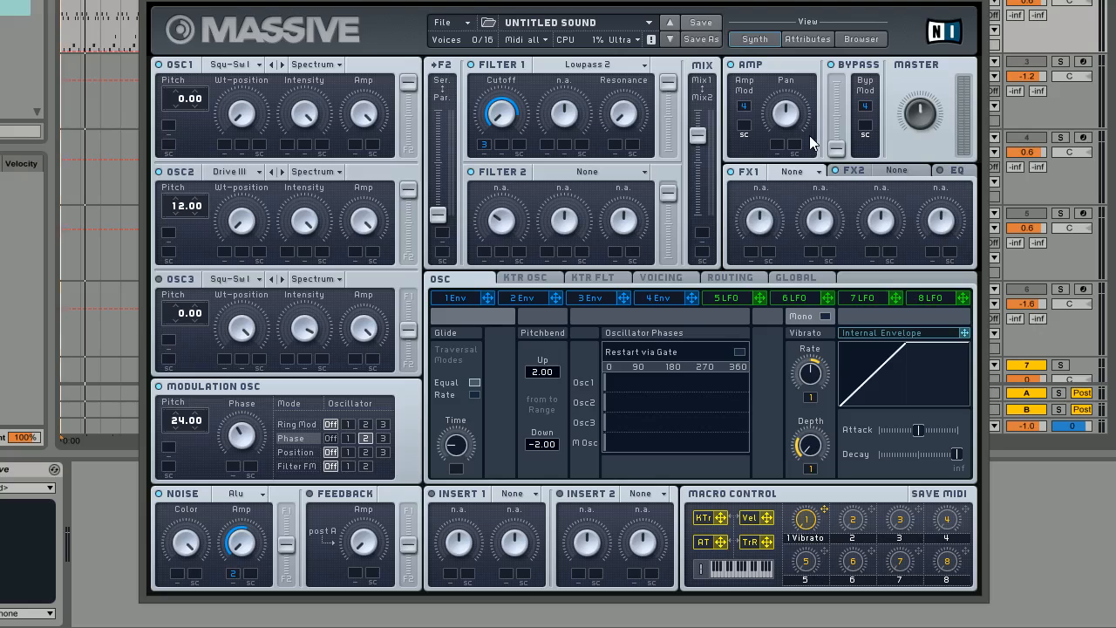
# Load the Dimension Expander in FX1 and lower its dry/wet and size.
pyautogui.click(816, 174)
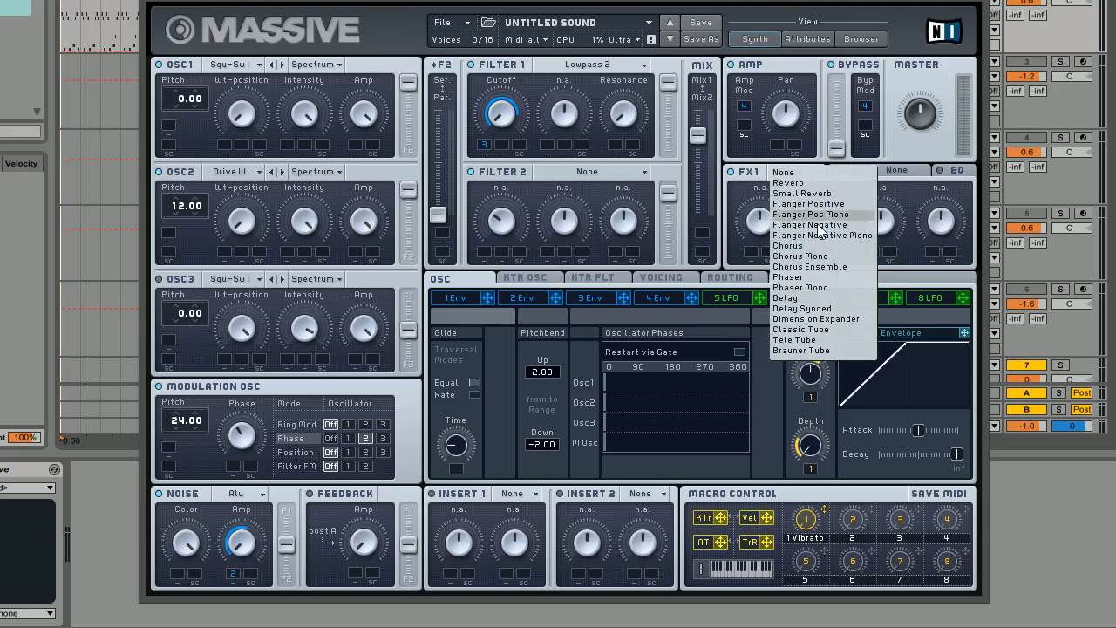
pyautogui.click(815, 316)
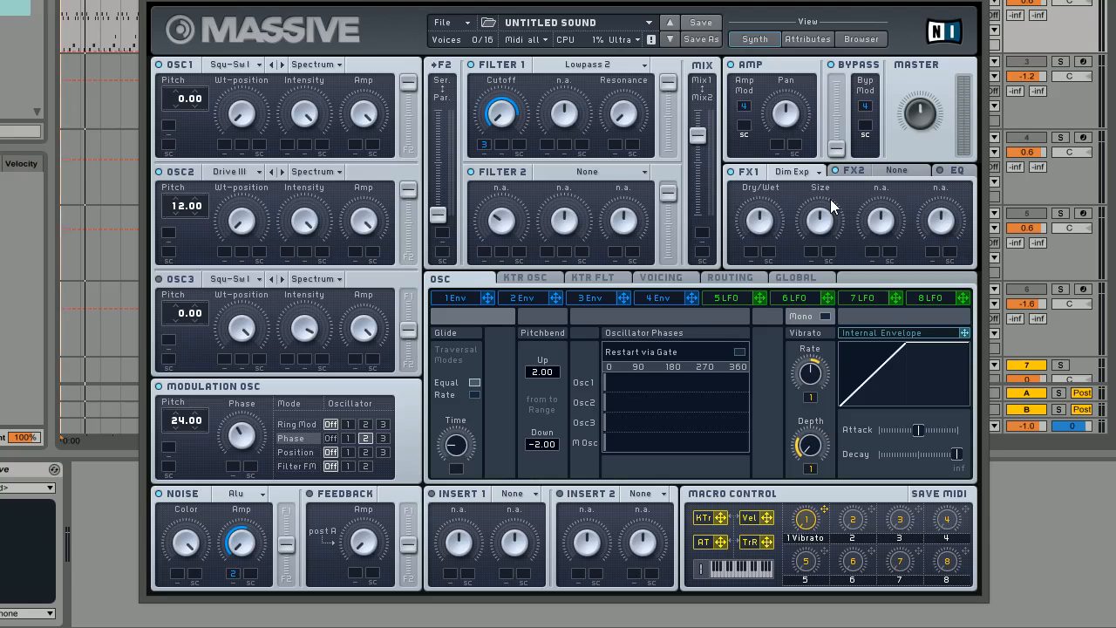
pyautogui.moveTo(828, 231); pyautogui.dragTo(804, 281)
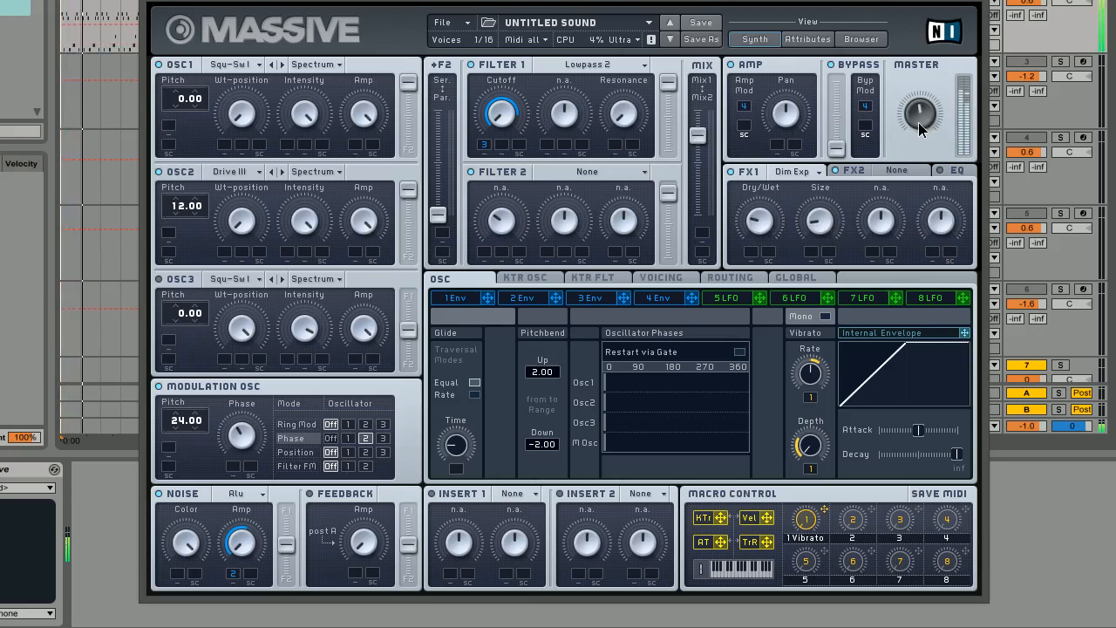
pyautogui.moveTo(500, 124); pyautogui.dragTo(500, 91)
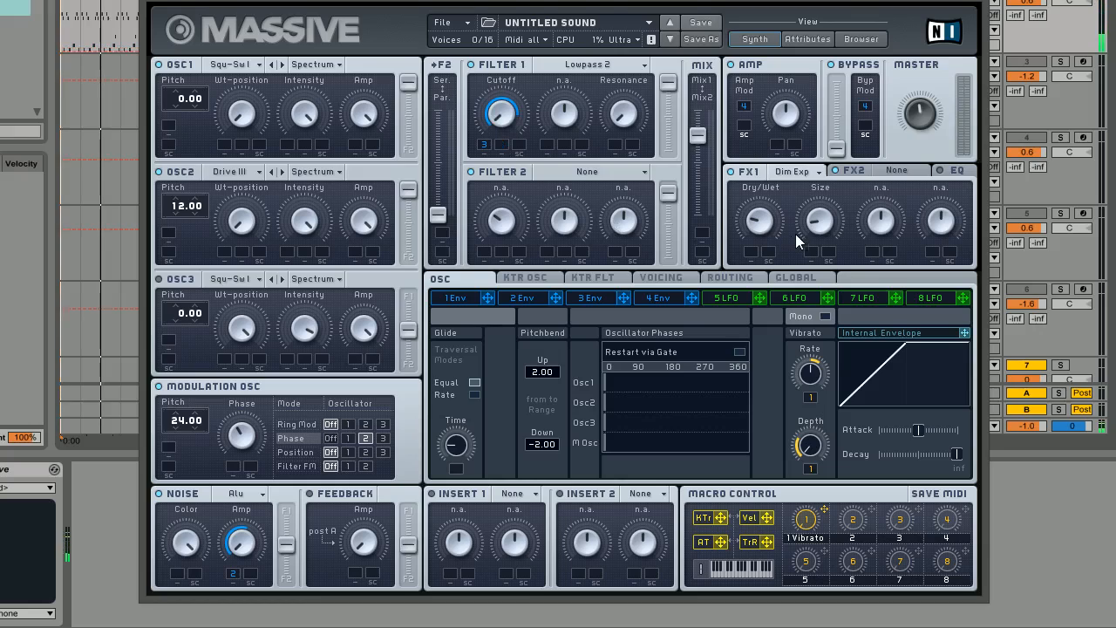
# Load Small Reverb in FX2 and reduce its dry/wet amount and size.
pyautogui.click(901, 173)
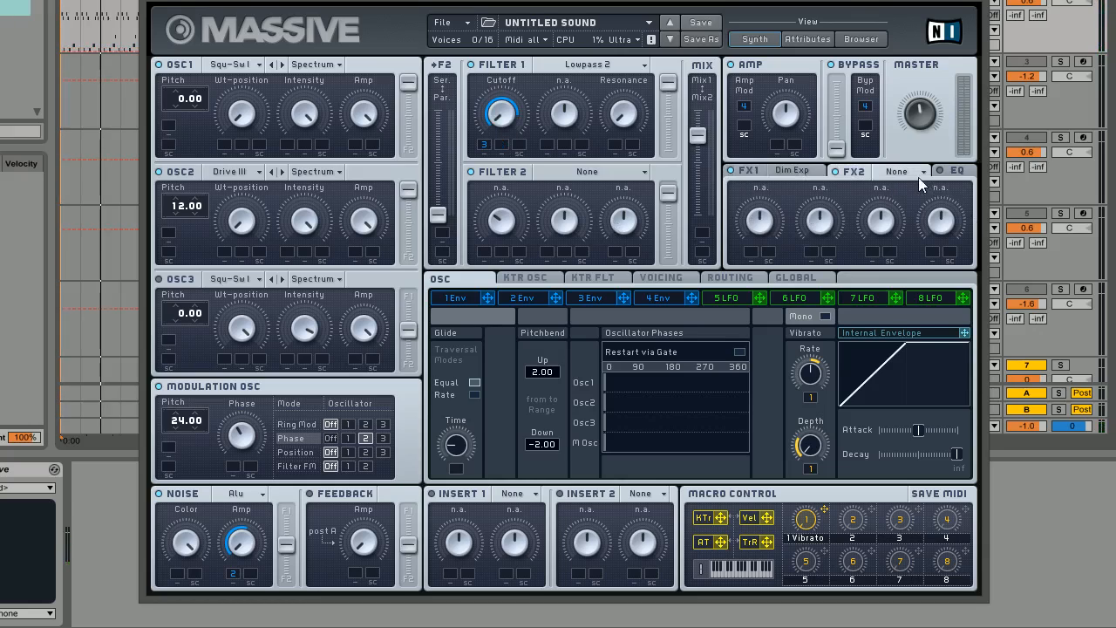
pyautogui.click(919, 171)
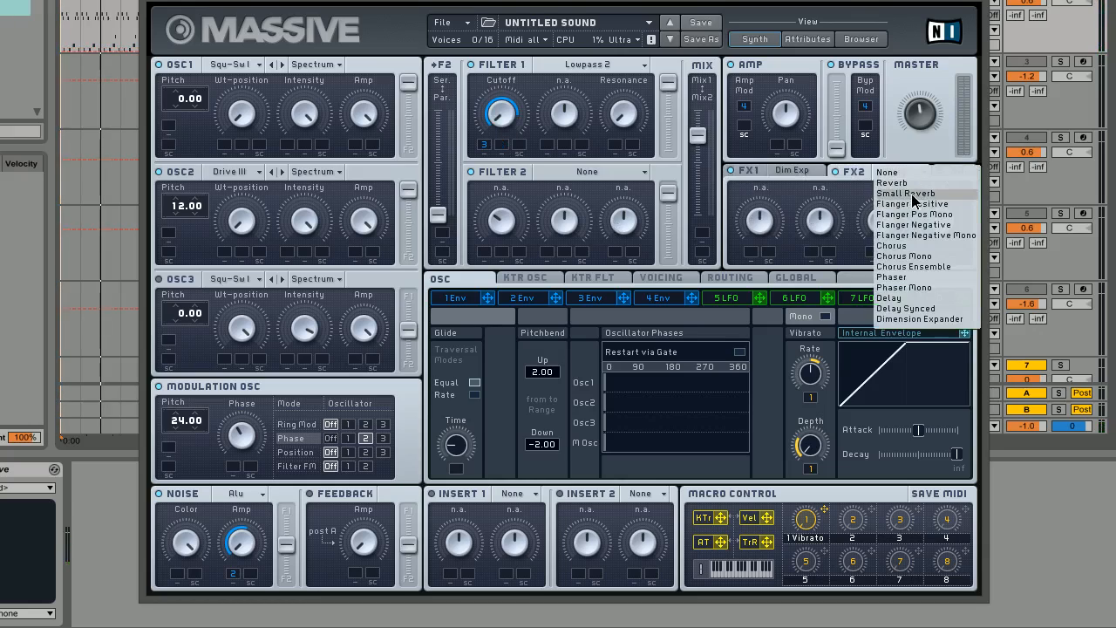
pyautogui.click(912, 197)
pyautogui.moveTo(766, 223); pyautogui.dragTo(772, 258)
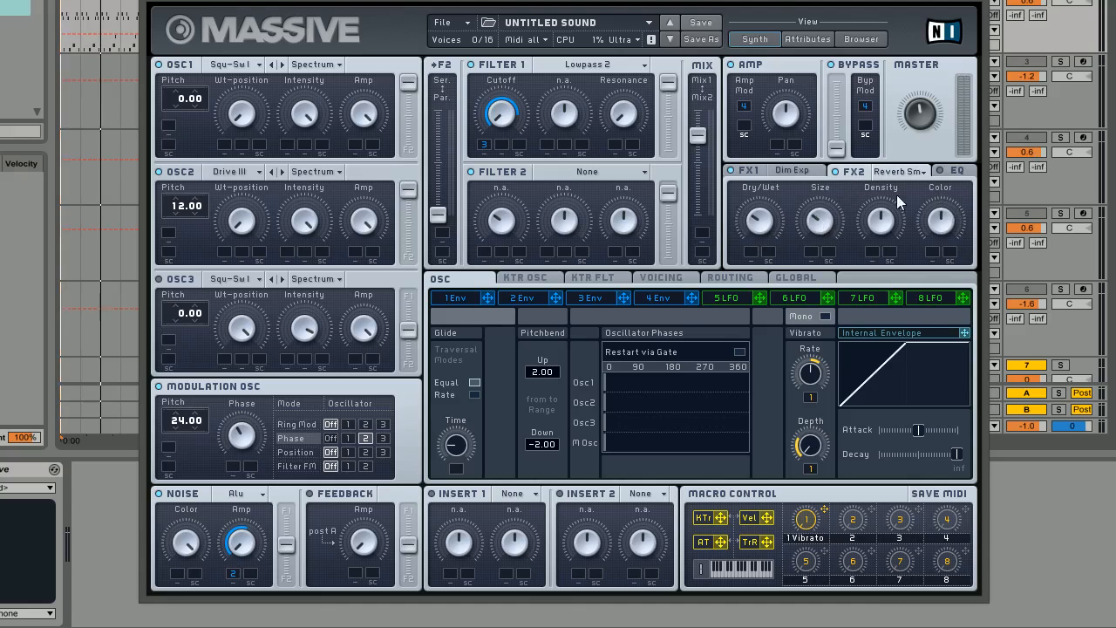
pyautogui.moveTo(819, 226); pyautogui.dragTo(763, 219)
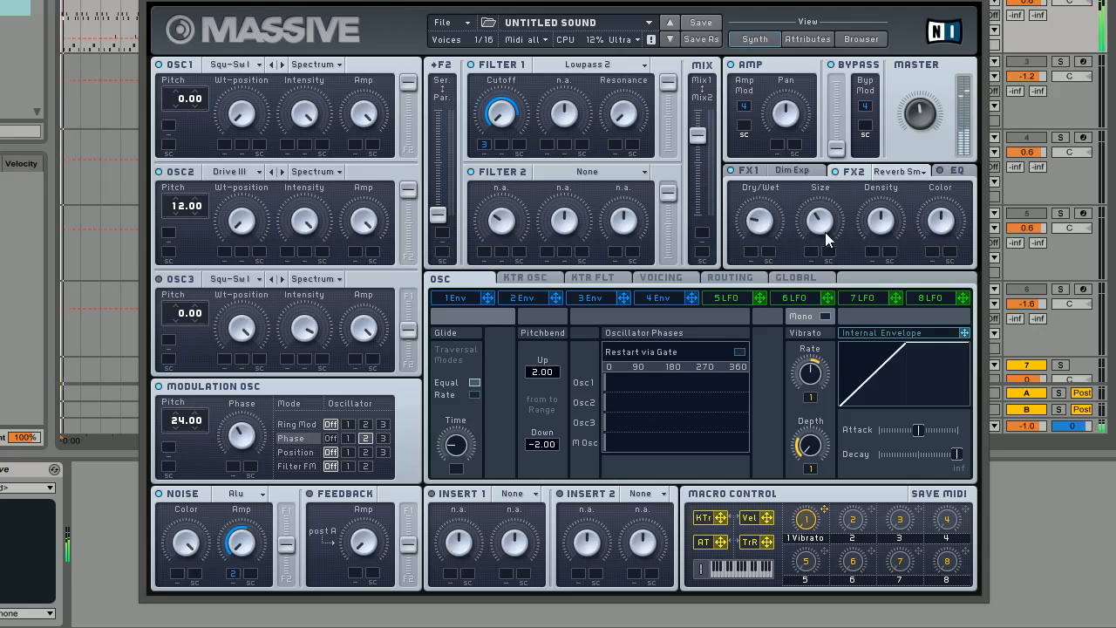